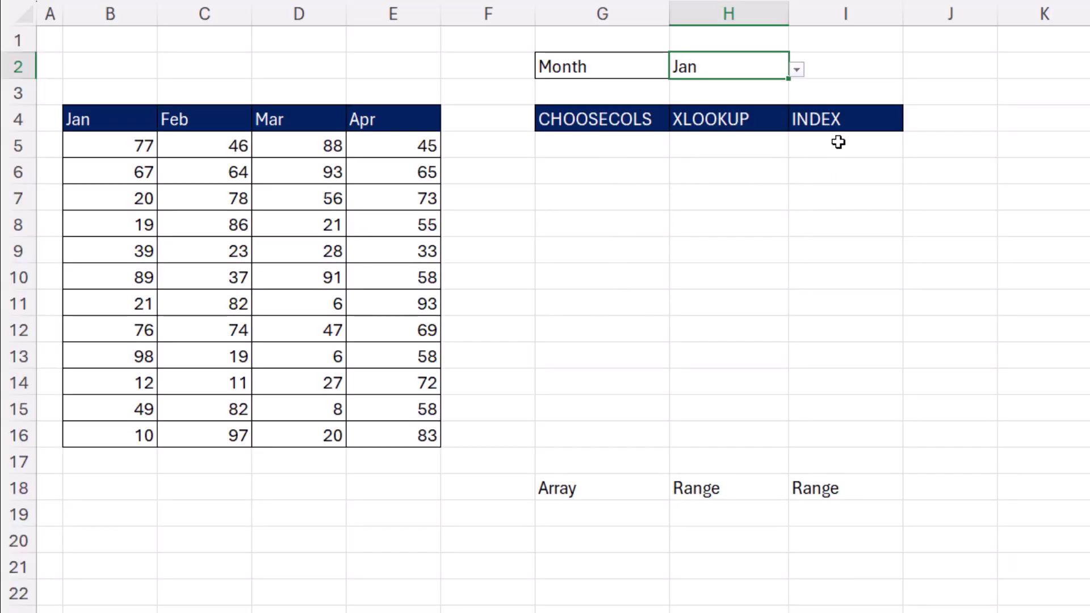
# Step: Enter a CHOOSECOLS formula in G5 that spills a fixed column of B5:E16
pyautogui.click(642, 152)
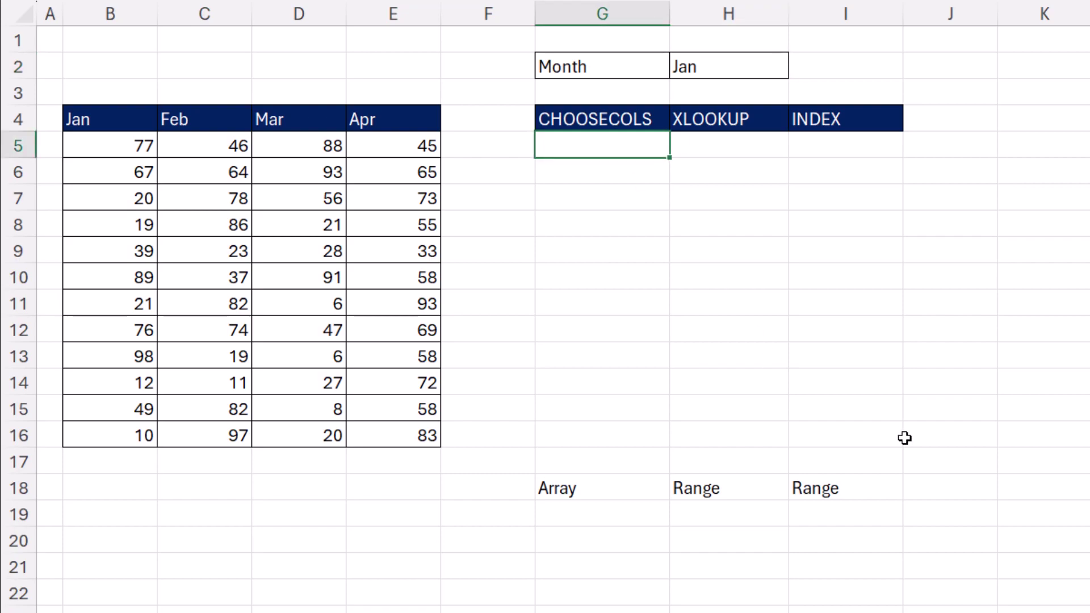
pyautogui.write('=ch')
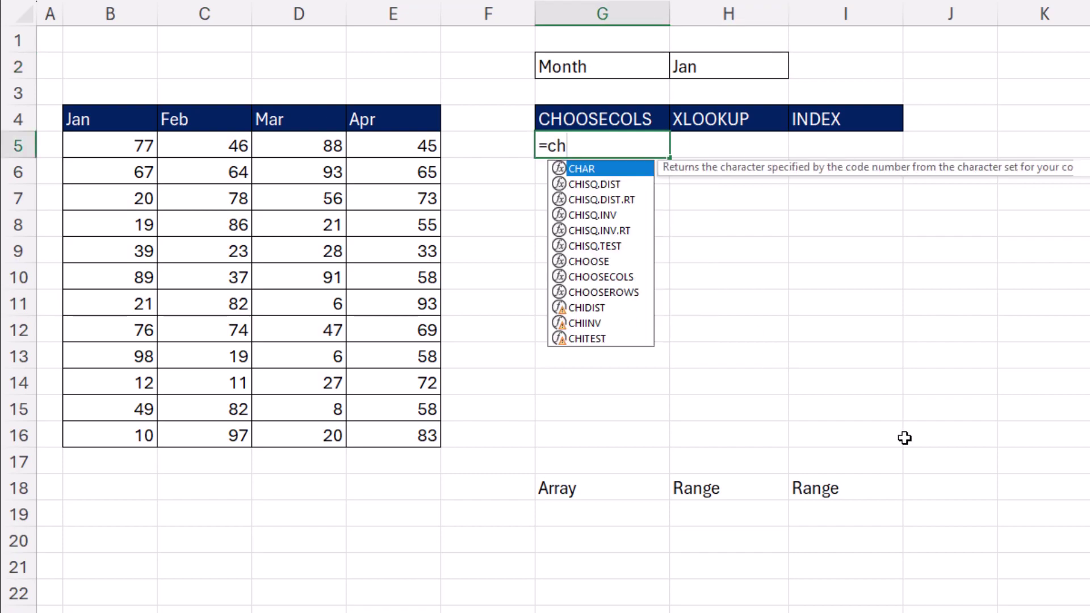
pyautogui.write('o')
pyautogui.doubleClick(642, 183)
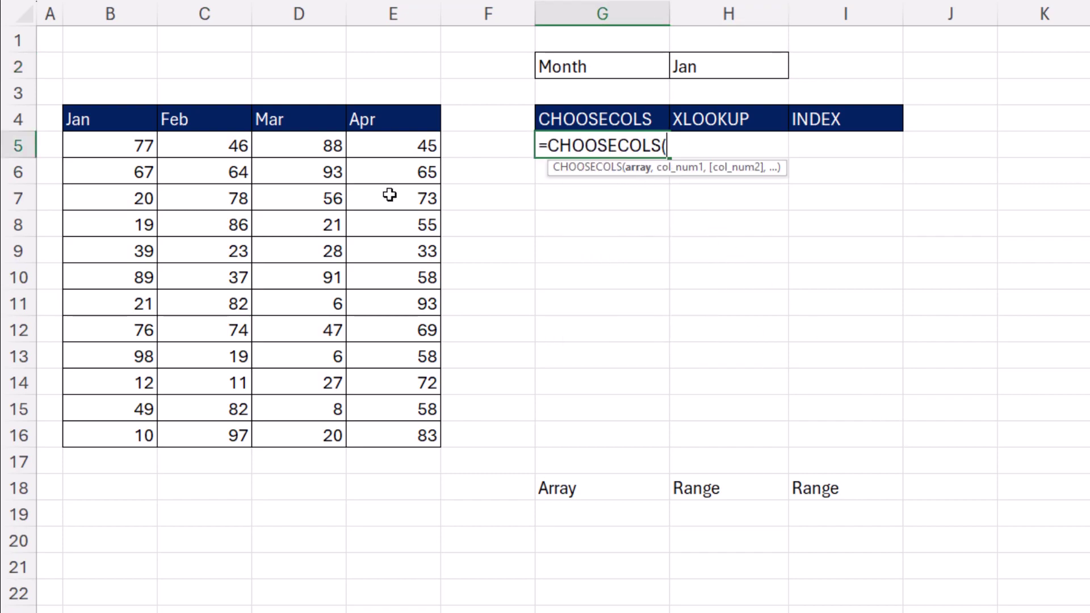
pyautogui.moveTo(127, 142); pyautogui.dragTo(385, 430)
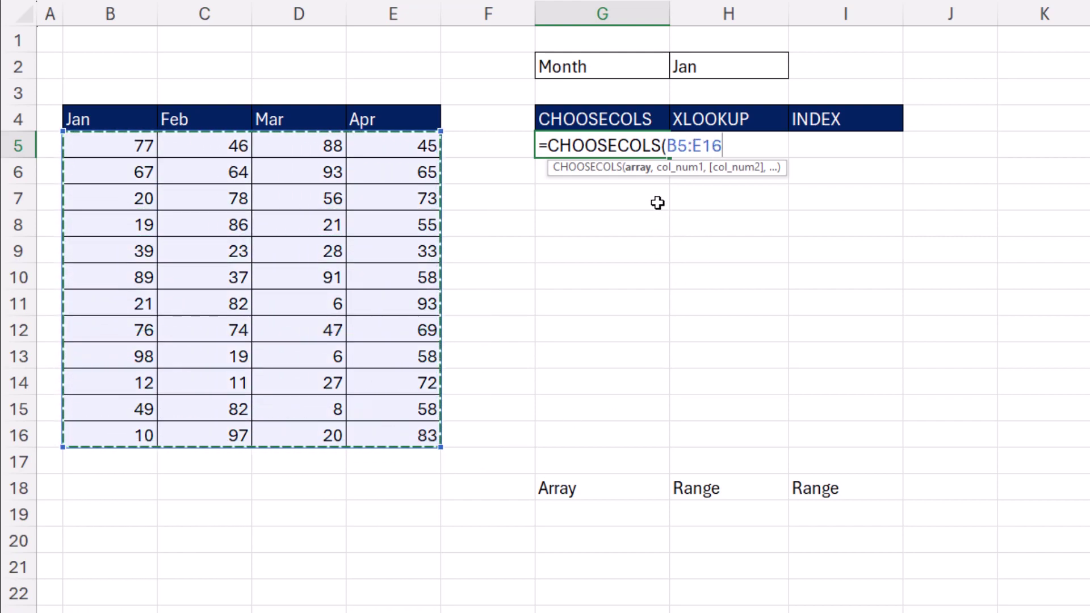
pyautogui.write(',1')
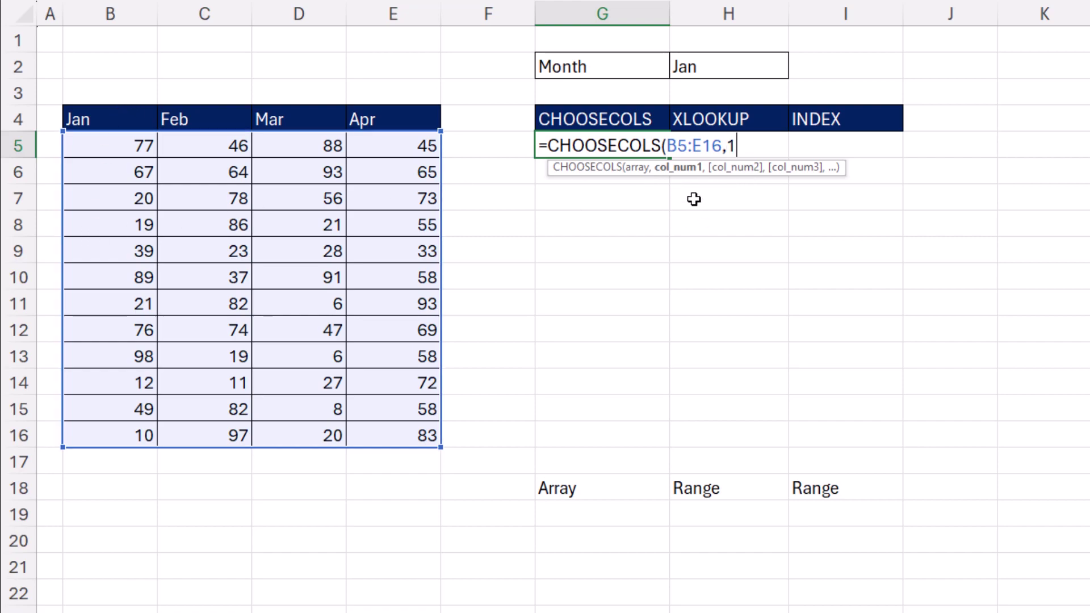
pyautogui.write(')')
pyautogui.press('Return')
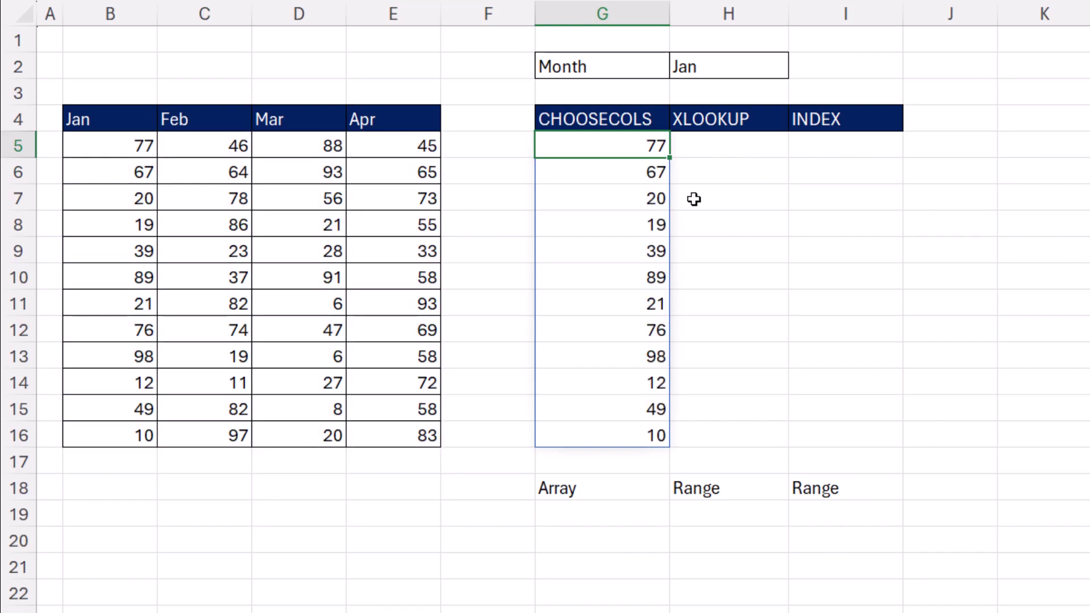
# Step: Replace the fixed column number in G5 with XMATCH(H2,B4:E4) so it follows the month
pyautogui.doubleClick(661, 147)
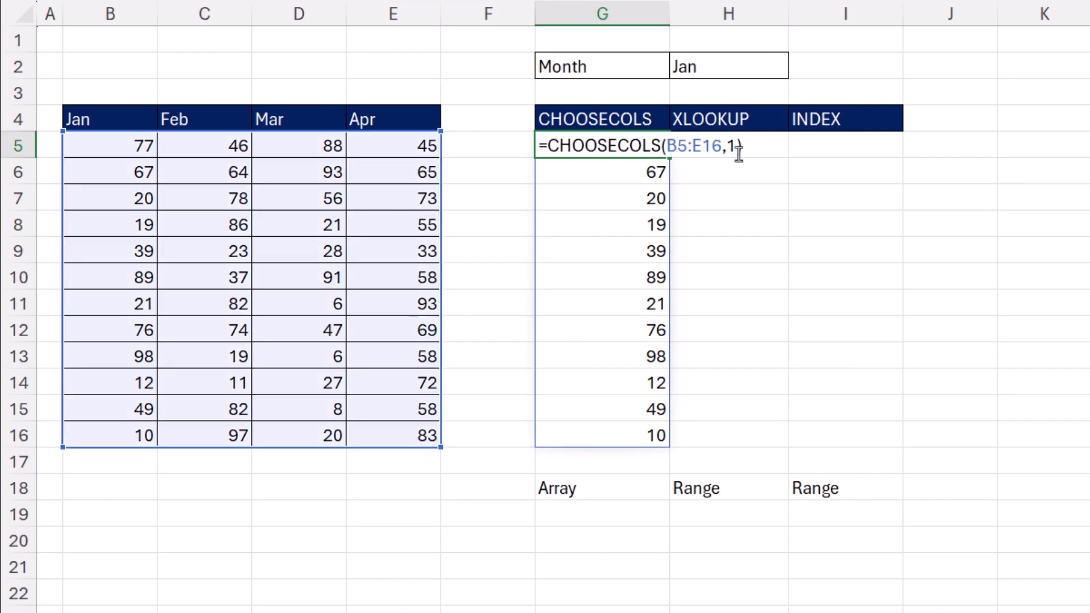
pyautogui.doubleClick(738, 152)
pyautogui.write('XMATCH(')
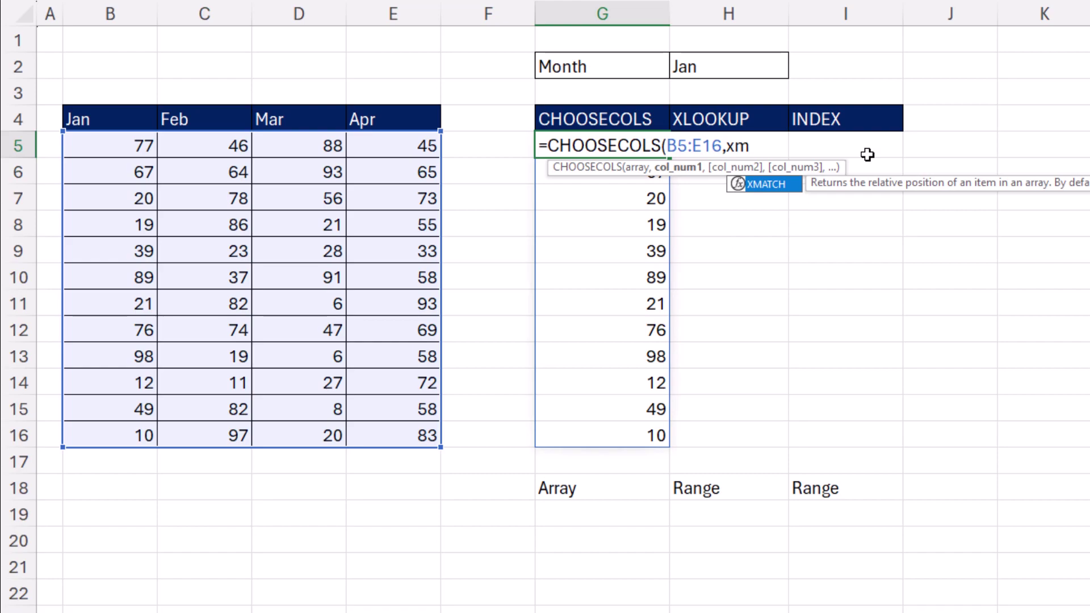
pyautogui.click(732, 66)
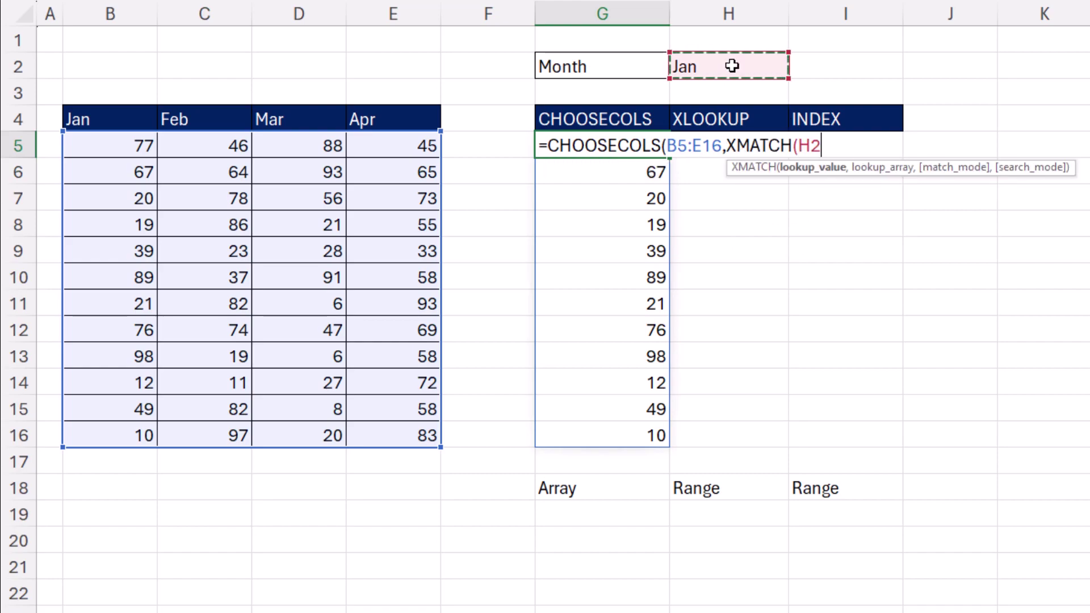
pyautogui.write(',')
pyautogui.moveTo(91, 121); pyautogui.dragTo(361, 121)
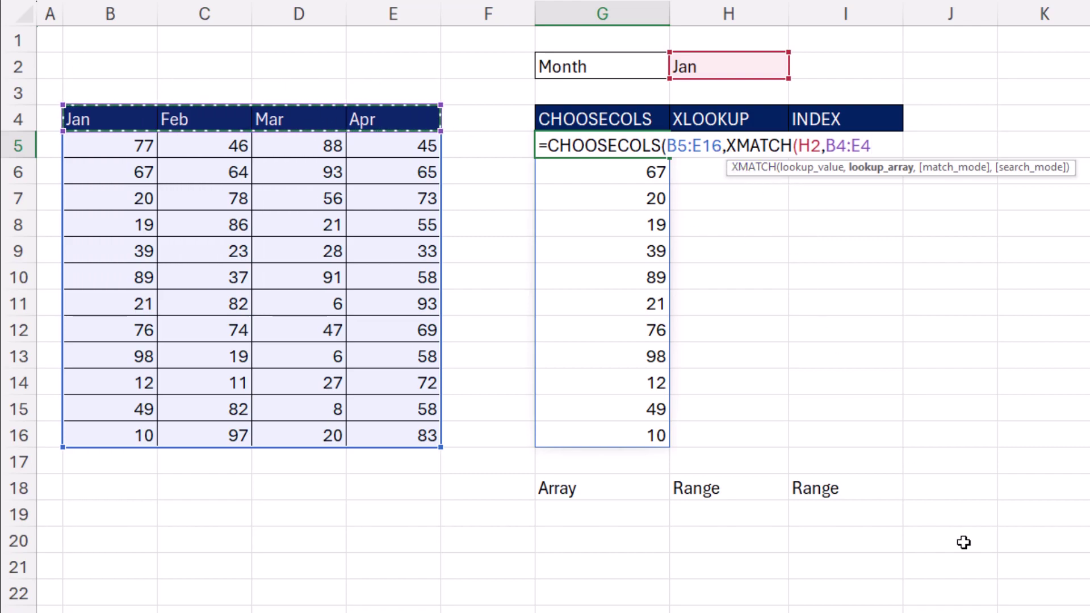
pyautogui.write(')')
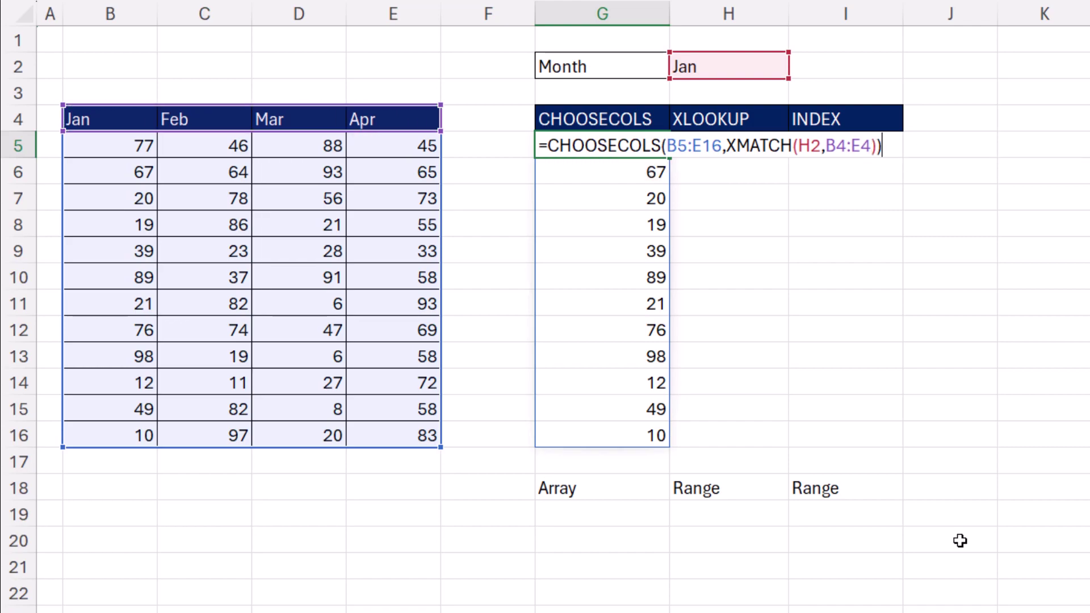
pyautogui.hotkey('ctrl', 'Return')
# Step: Switch the month in H2 to Feb
pyautogui.click(752, 64)
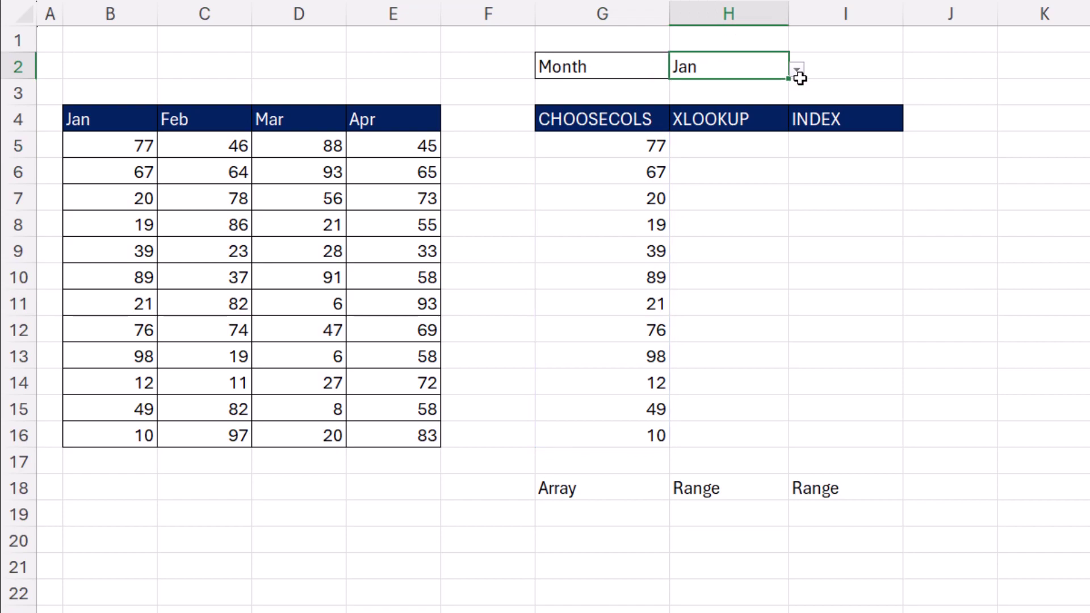
pyautogui.click(797, 70)
pyautogui.click(717, 103)
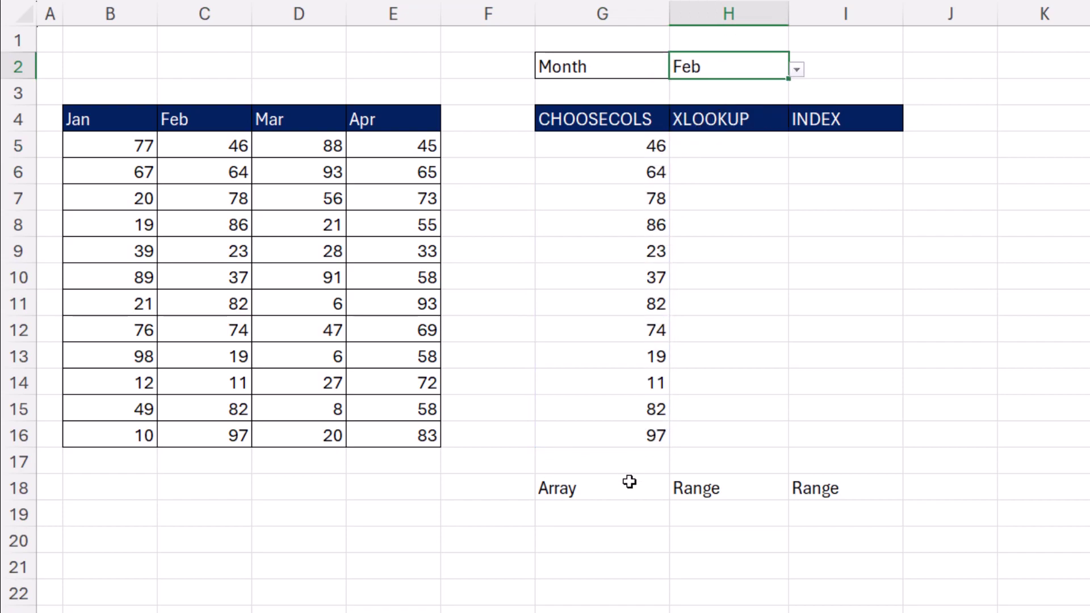
# Step: Start an XLOOKUP formula in H5
pyautogui.press('Down')
pyautogui.press('Down')
pyautogui.press('Down')
pyautogui.write('=xl')
pyautogui.press('Tab')
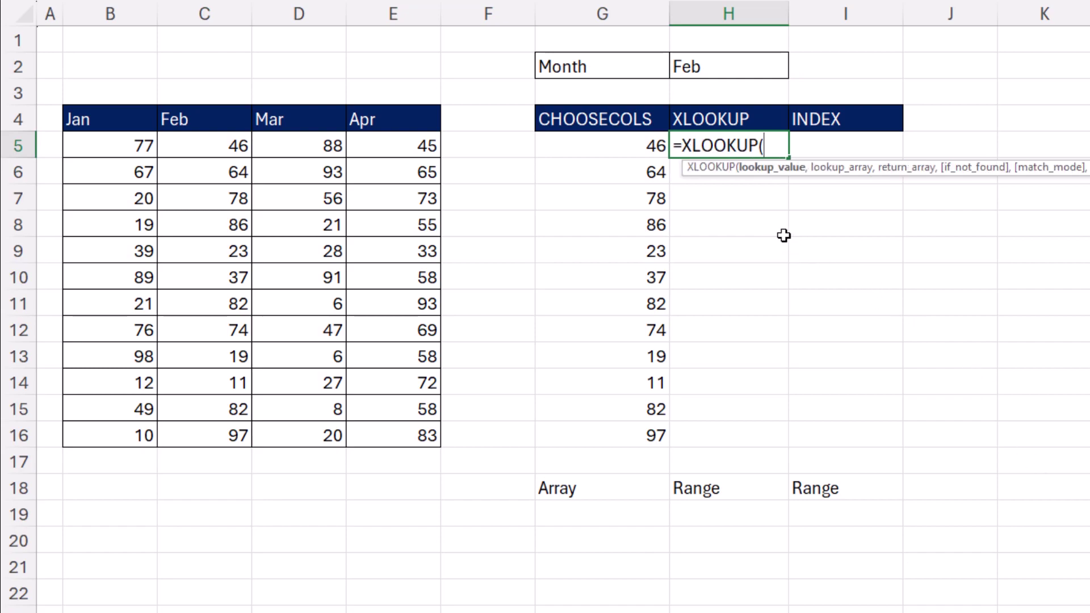
# Step: Complete H5 as =XLOOKUP(H2,B4:E4,B5:E16) to spill the month's values
pyautogui.click(706, 68)
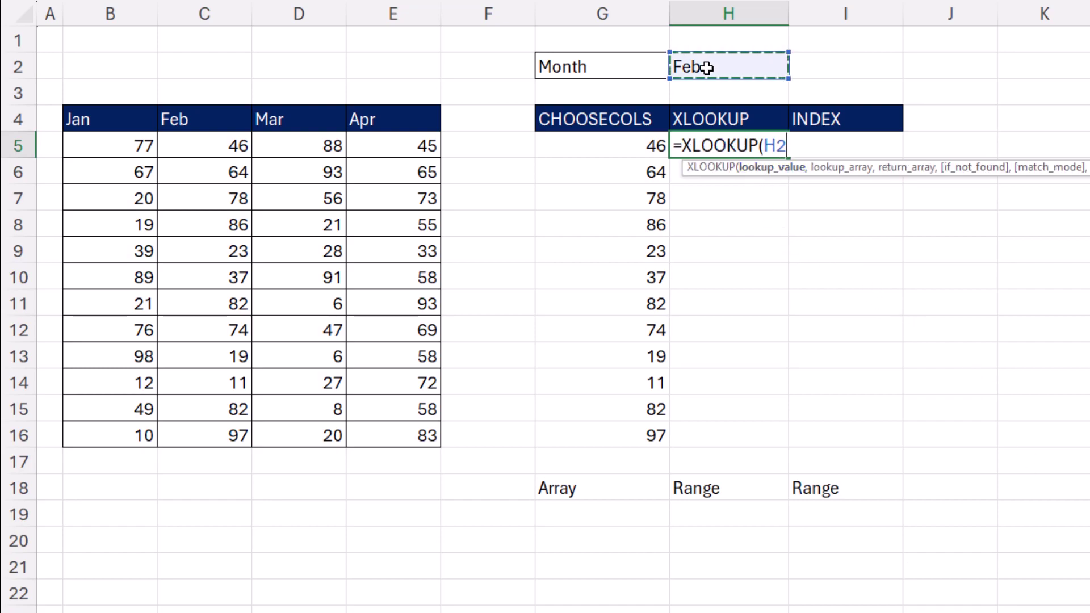
pyautogui.write(',')
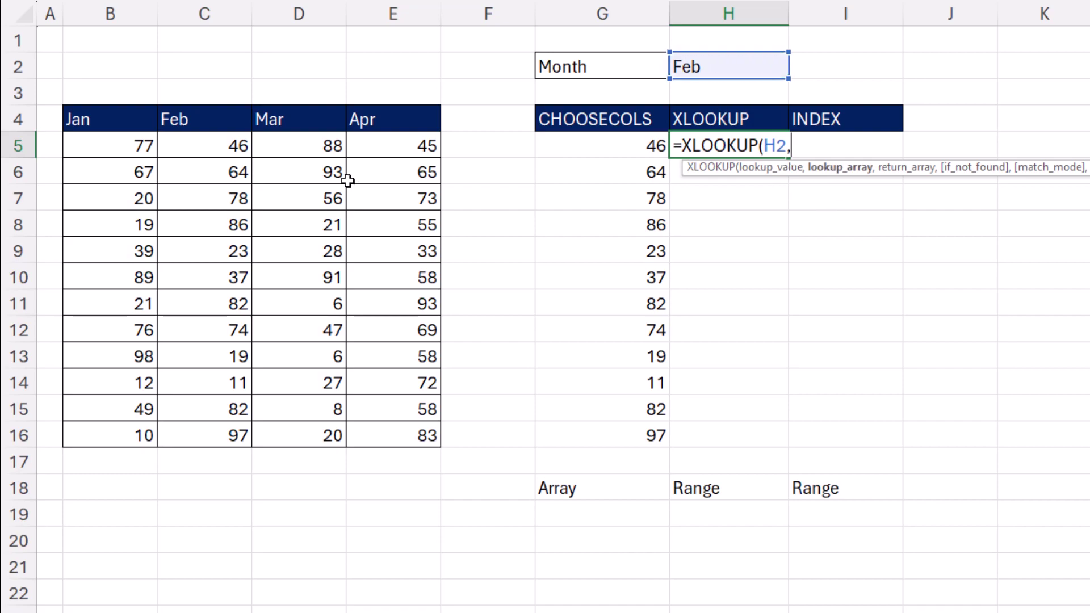
pyautogui.click(85, 117)
pyautogui.moveTo(86, 118); pyautogui.dragTo(433, 109)
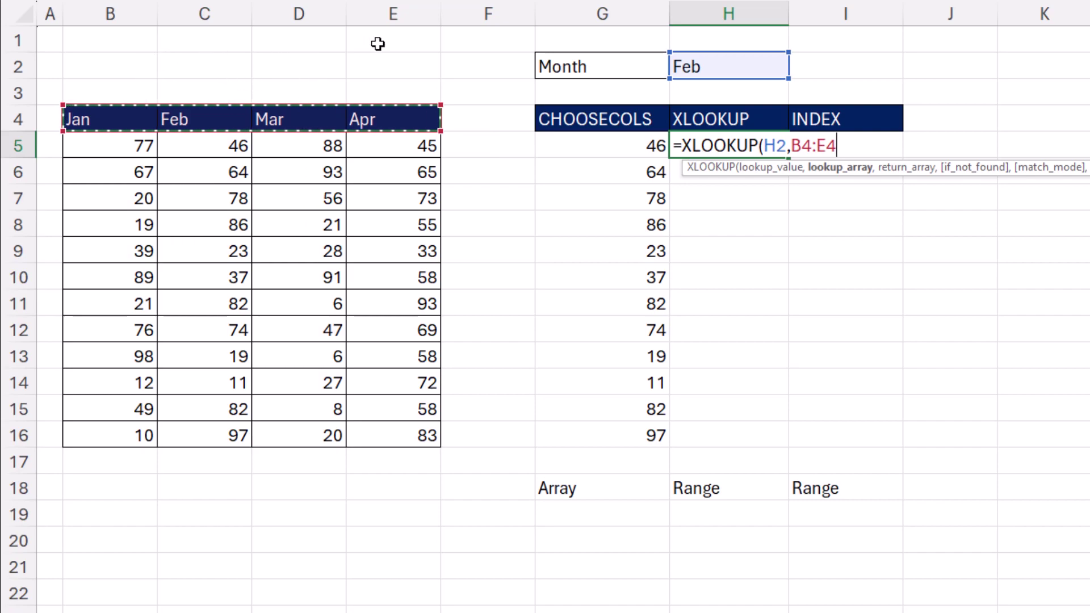
pyautogui.write(',')
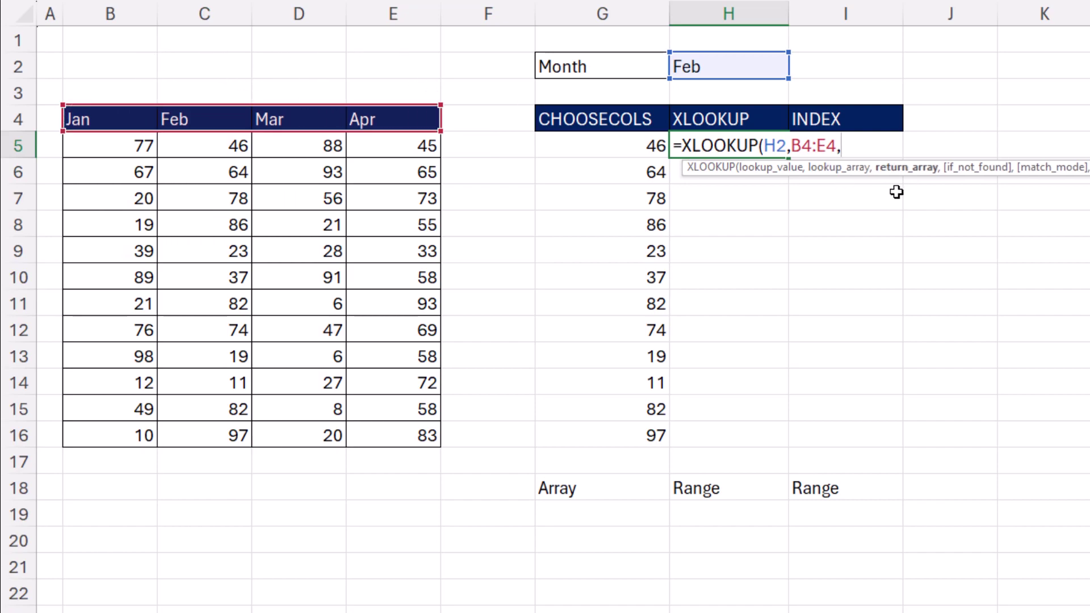
pyautogui.moveTo(103, 145); pyautogui.dragTo(351, 146)
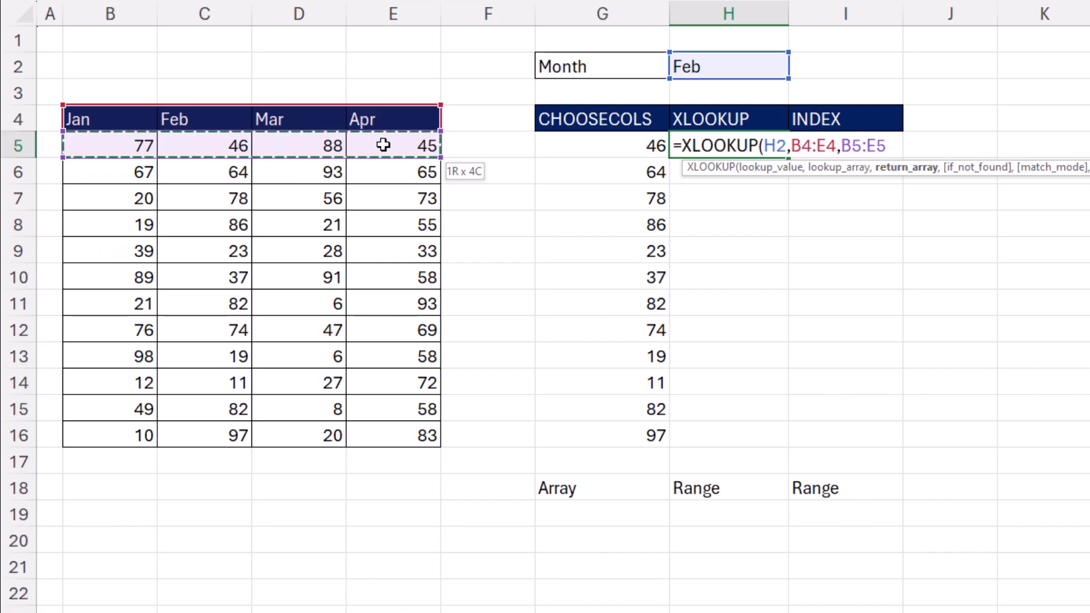
pyautogui.moveTo(384, 153); pyautogui.dragTo(402, 437)
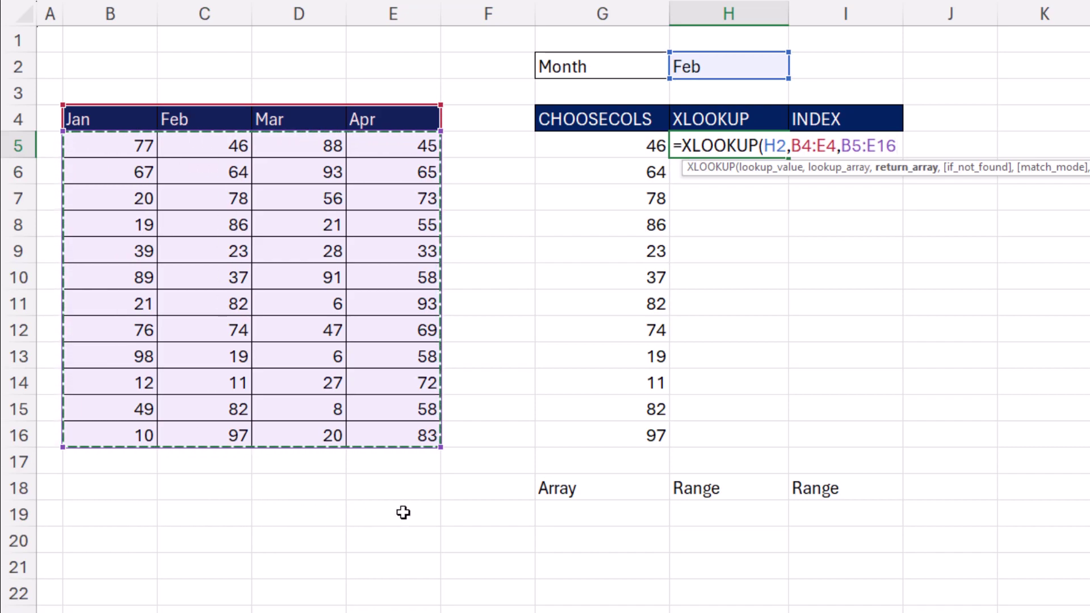
pyautogui.write(')')
pyautogui.hotkey('ctrl', 'Return')
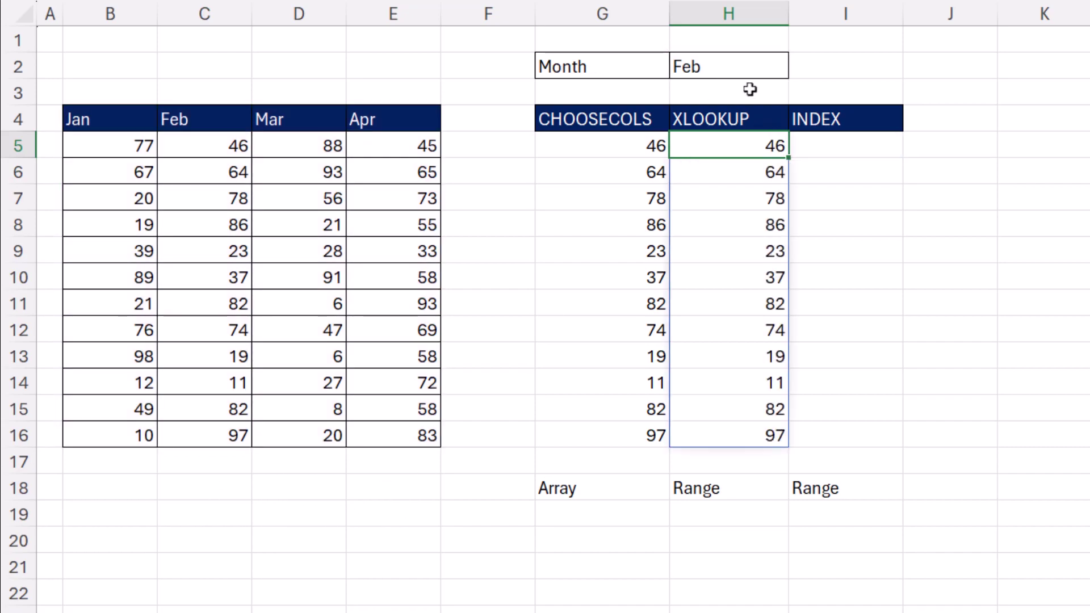
# Step: Switch the month in H2 to Mar
pyautogui.click(784, 66)
pyautogui.click(798, 70)
pyautogui.click(730, 116)
# Step: Start an INDEX formula in I5 by typing =in
pyautogui.press('Right')
pyautogui.press('Down')
pyautogui.press('Down')
pyautogui.press('Down')
pyautogui.write('=in')
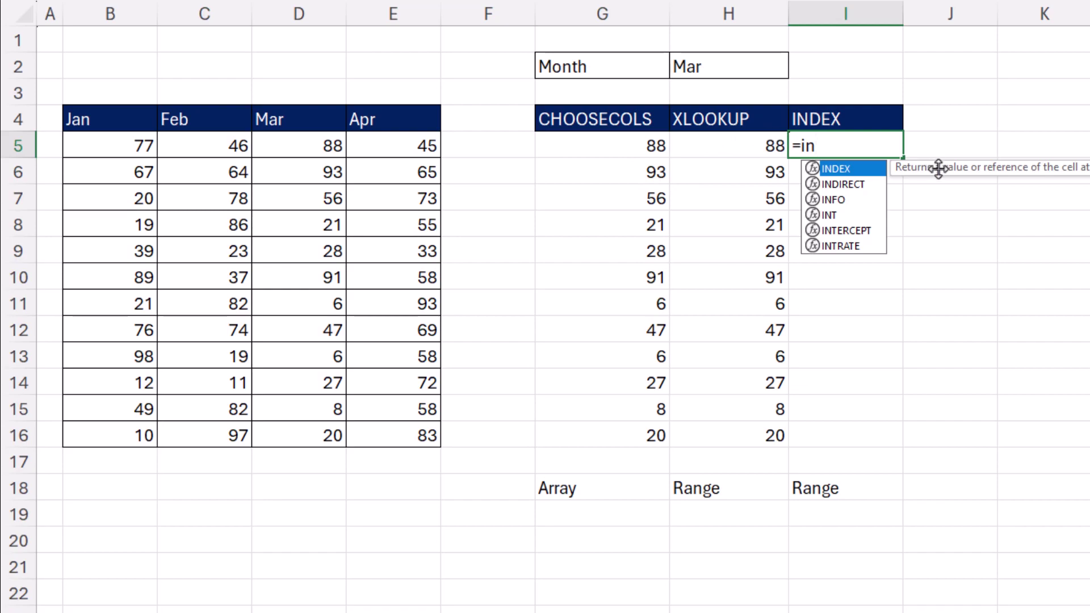
# Step: Enter =INDEX(B5:E16,0,XMATCH(H2,B4:E4)) in I5 to return the month's column
pyautogui.press('Tab')
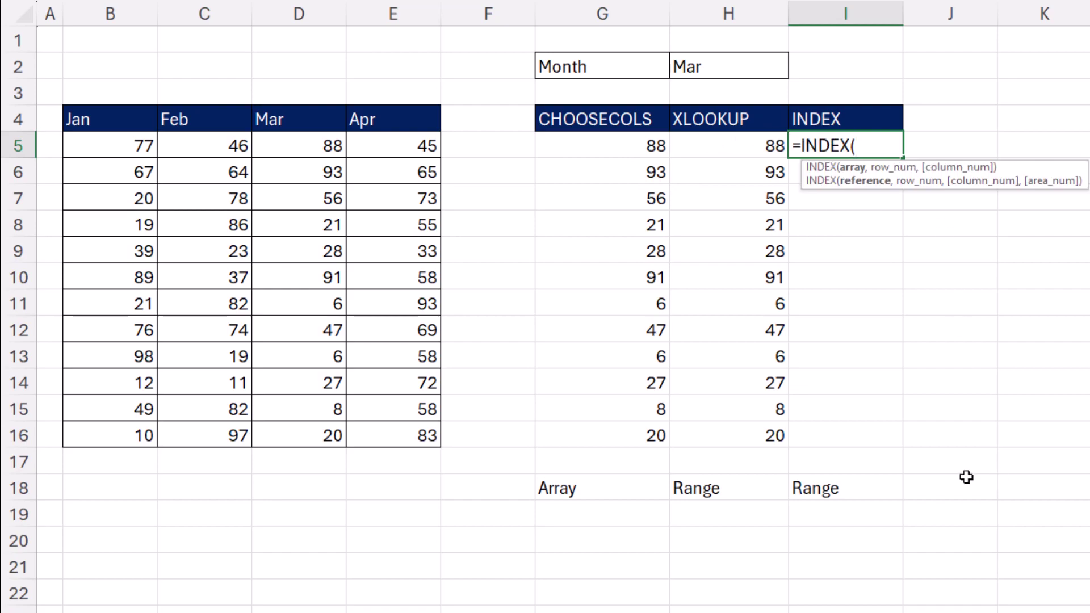
pyautogui.moveTo(117, 151); pyautogui.dragTo(369, 435)
pyautogui.write(',')
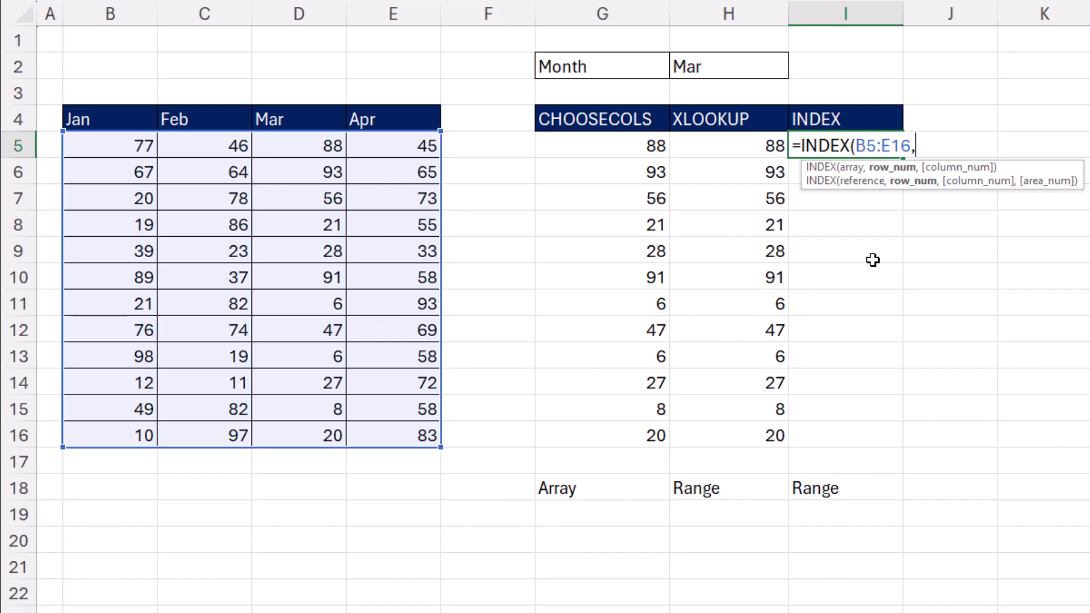
pyautogui.write(',')
pyautogui.press('BackSpace')
pyautogui.write('0')
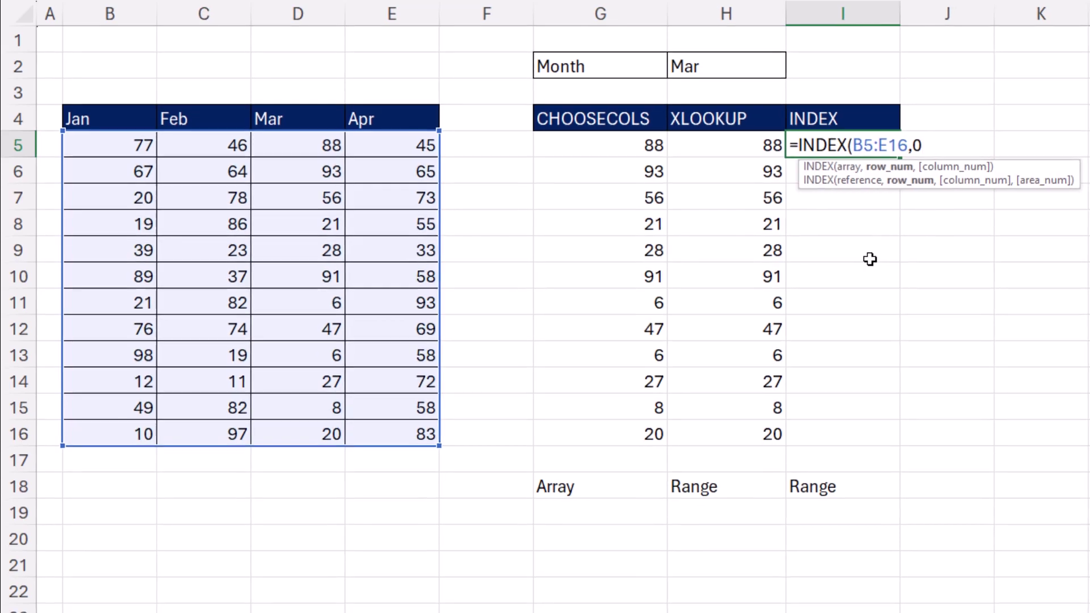
pyautogui.write(',')
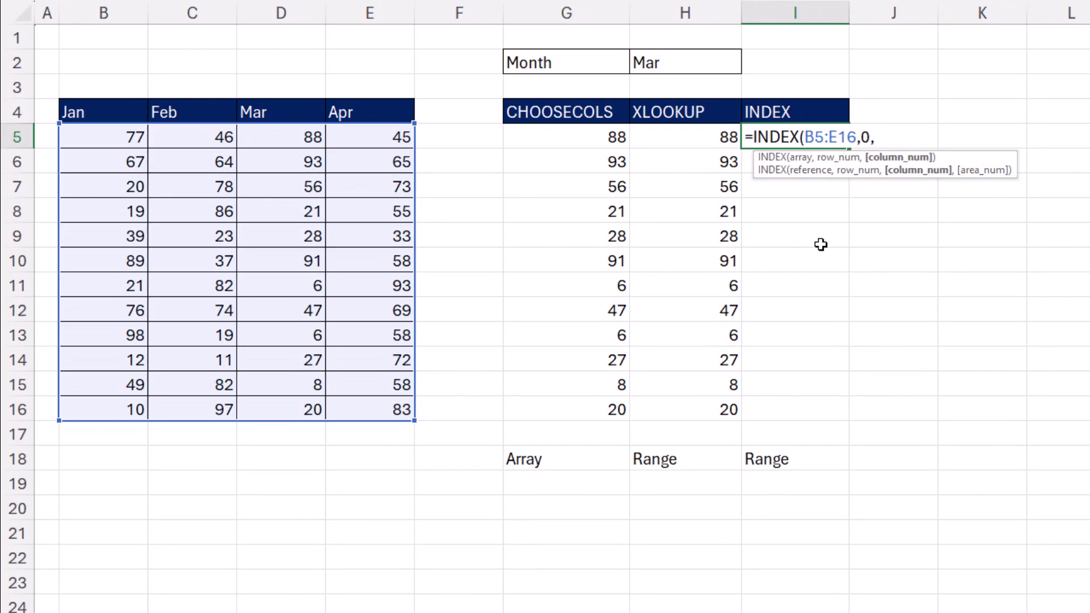
pyautogui.write('xm')
pyautogui.press('Tab')
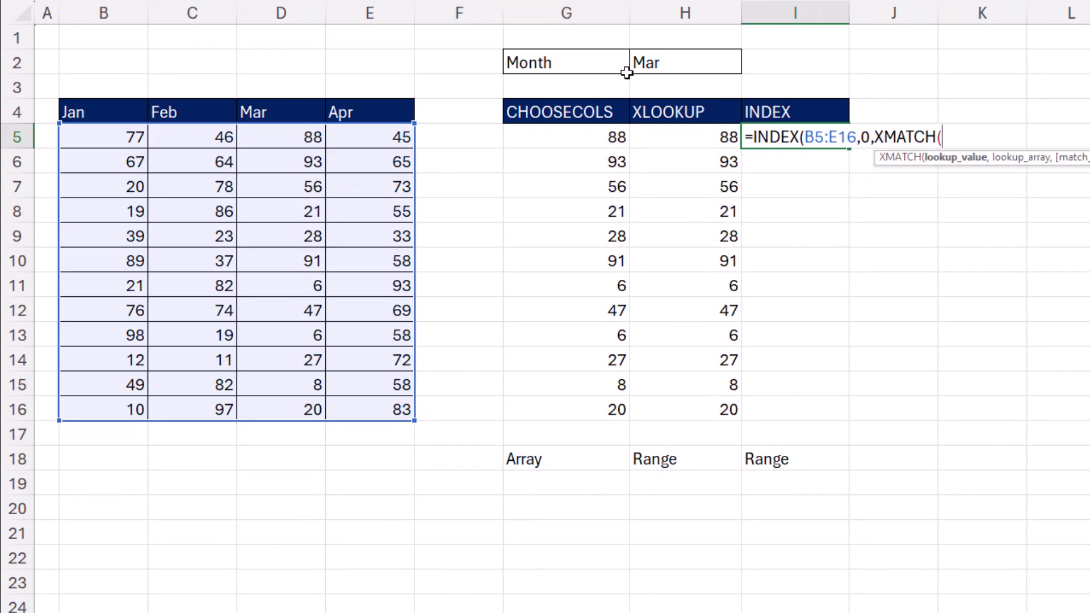
pyautogui.click(655, 65)
pyautogui.write(',')
pyautogui.moveTo(127, 113); pyautogui.dragTo(355, 110)
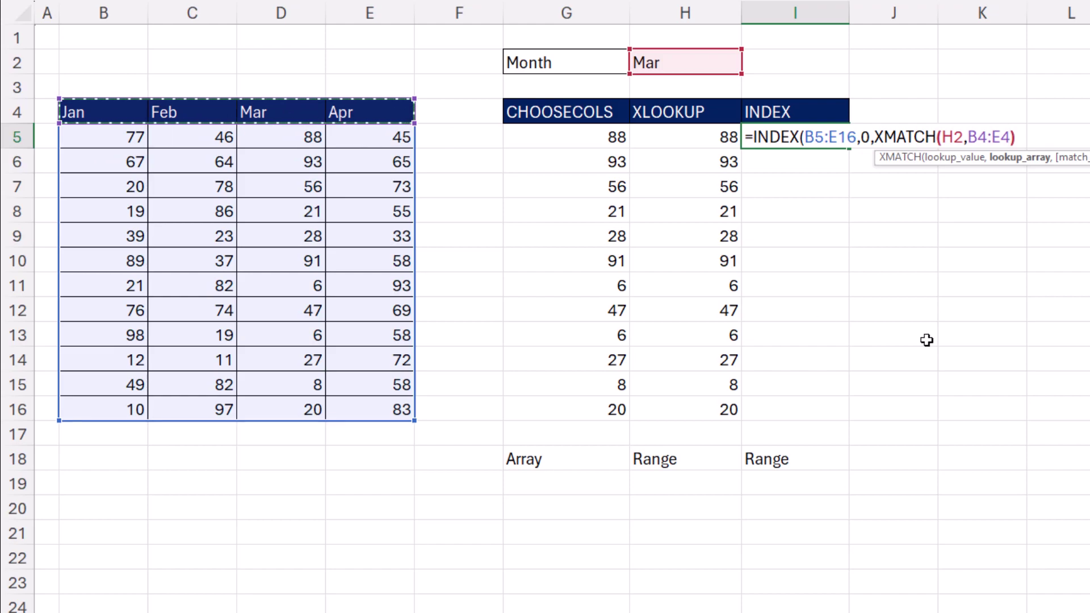
pyautogui.write('))')
pyautogui.press('Return')
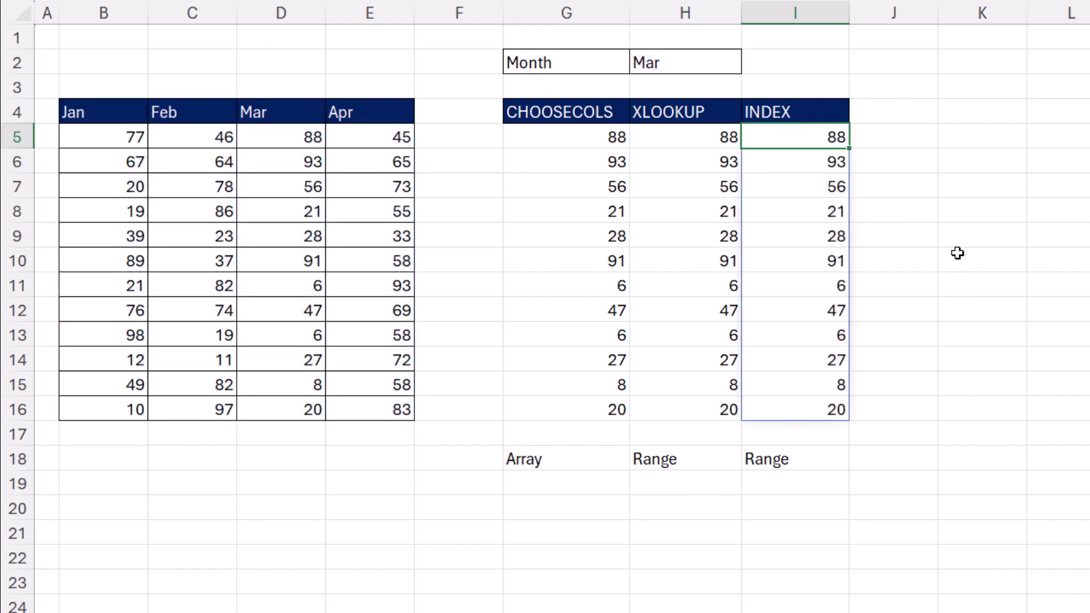
# Step: Switch the month in H2 to Jan
pyautogui.click(688, 66)
pyautogui.click(748, 67)
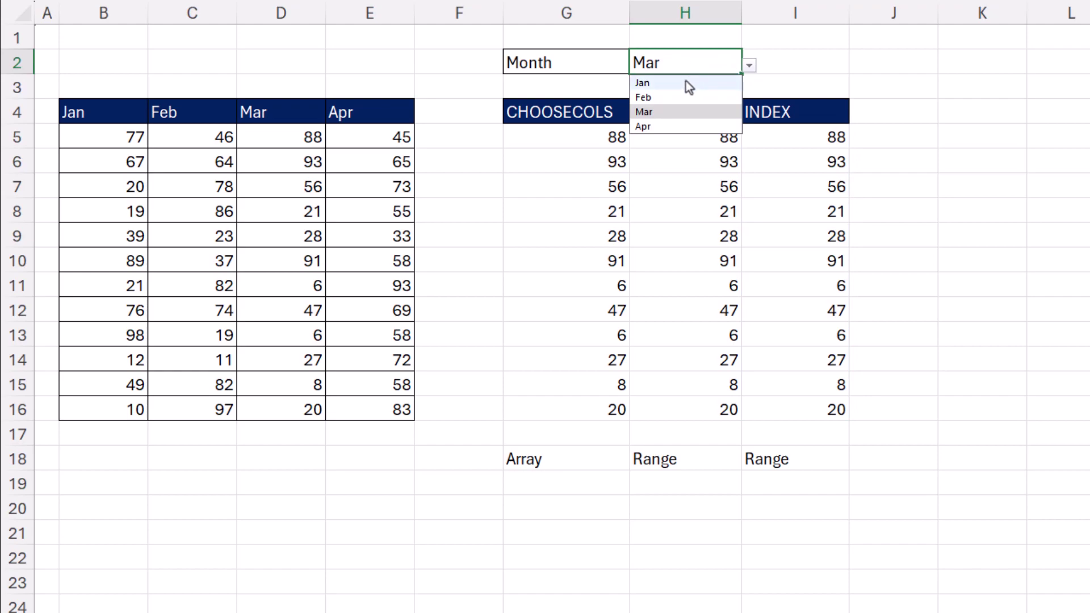
pyautogui.click(680, 84)
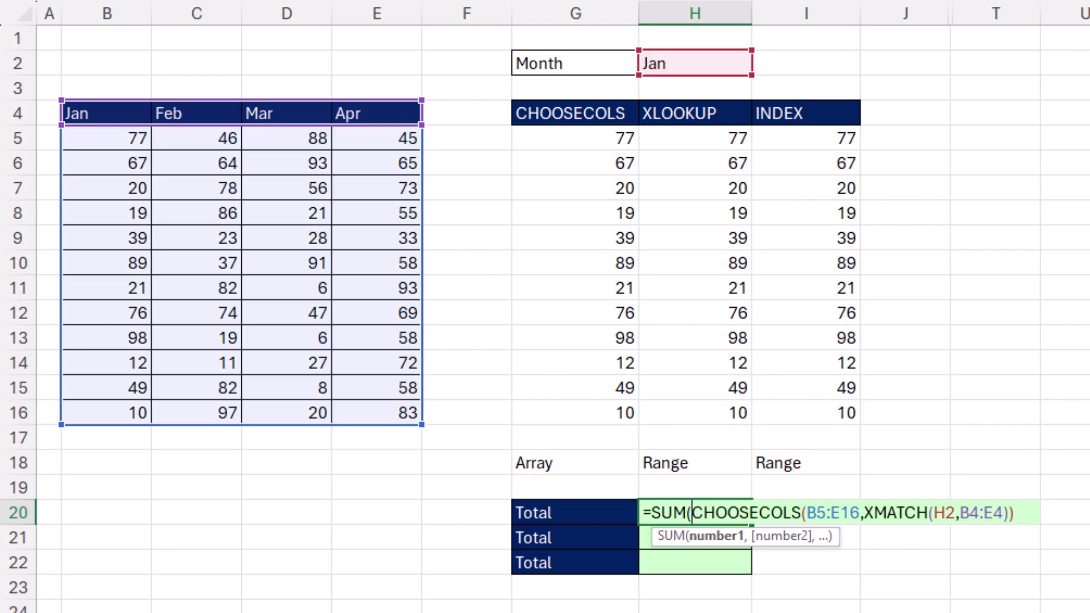
# Step: Commit the SUM totals in H20, H21 and H22 for CHOOSECOLS, XLOOKUP and INDEX, each showing 577
pyautogui.press('End')
pyautogui.press('Return')
pyautogui.press('F2')
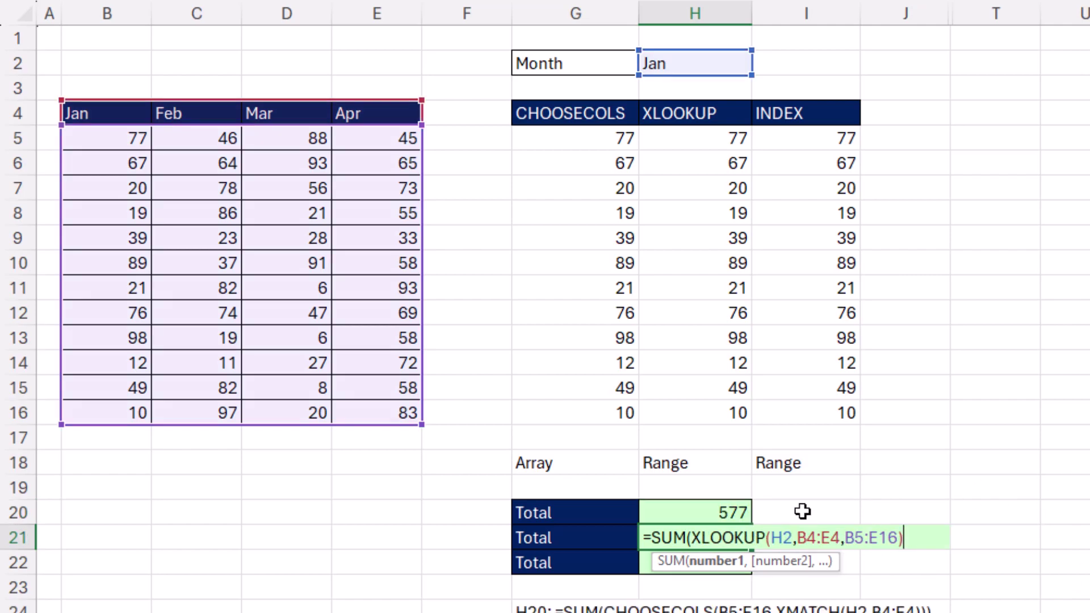
pyautogui.press('Return')
pyautogui.press('F2')
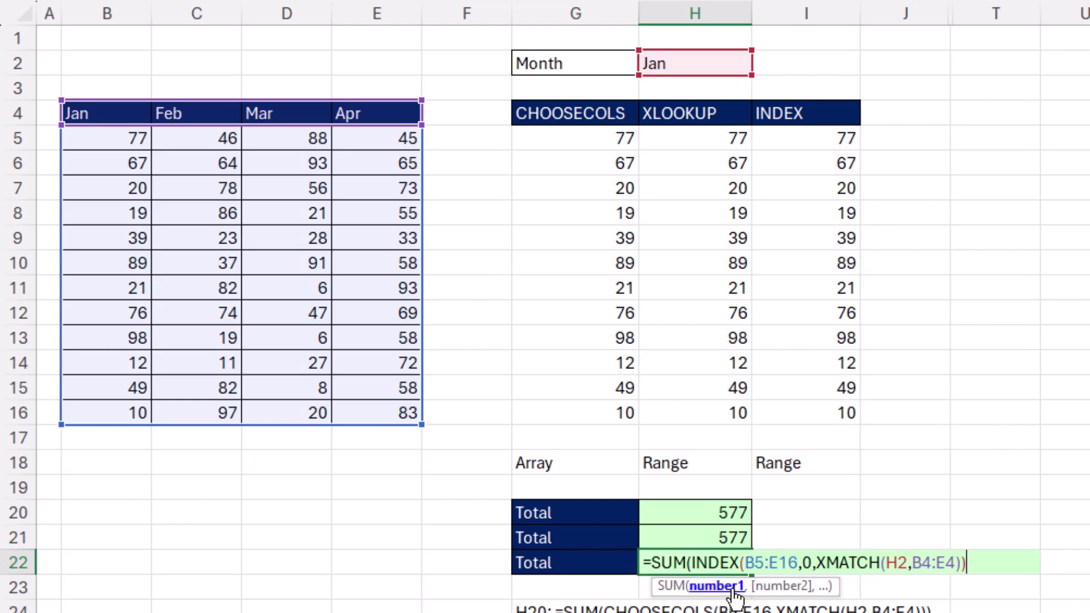
pyautogui.hotkey('ctrl', 'Return')
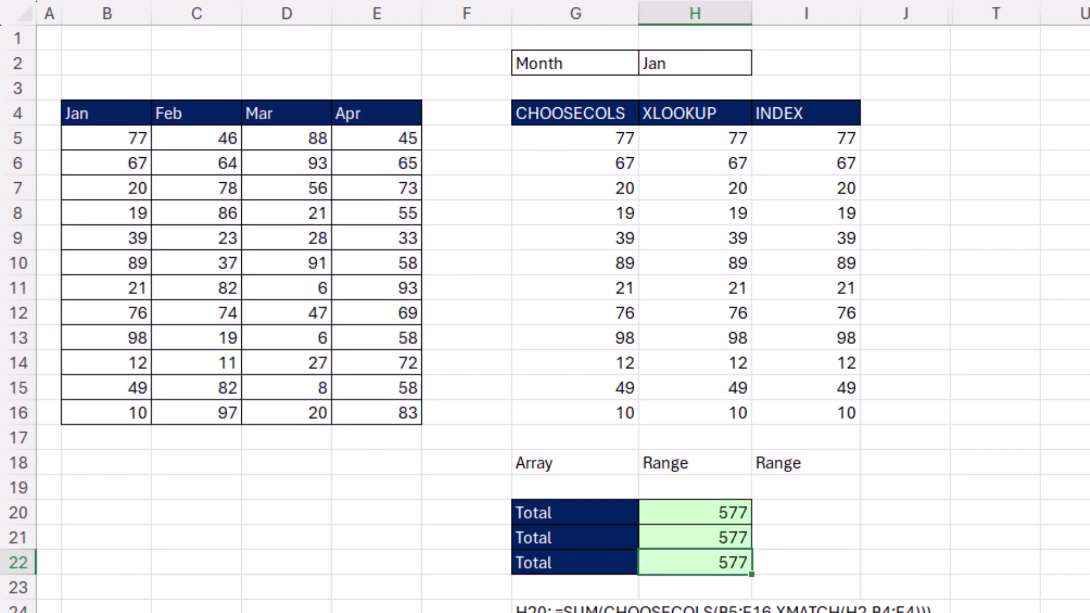